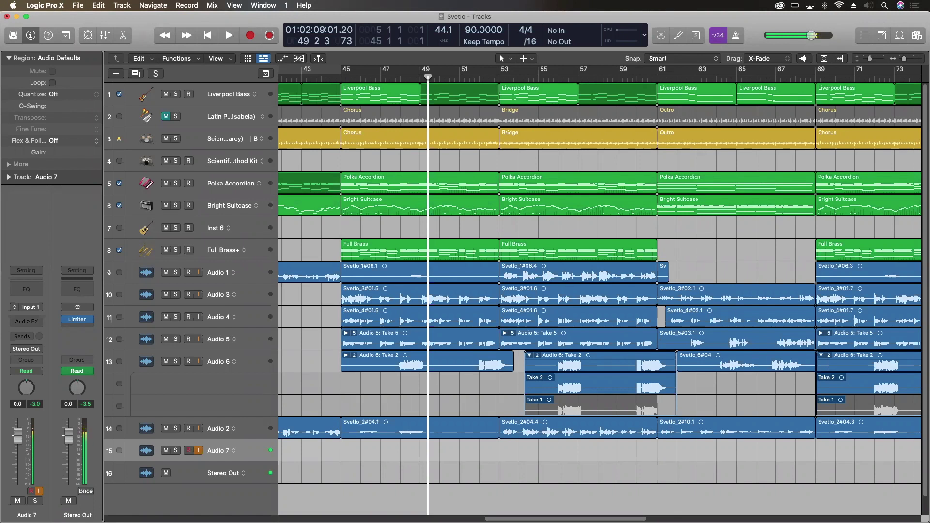
Check Logic's audio device preferences, then close the Preferences window
left_click(55, 6)
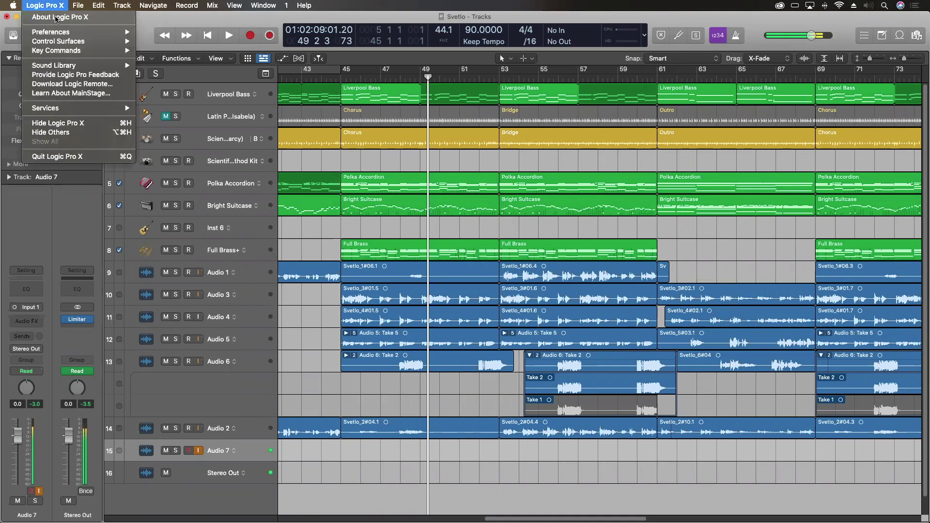
mouse_move(53, 32)
left_click(145, 42)
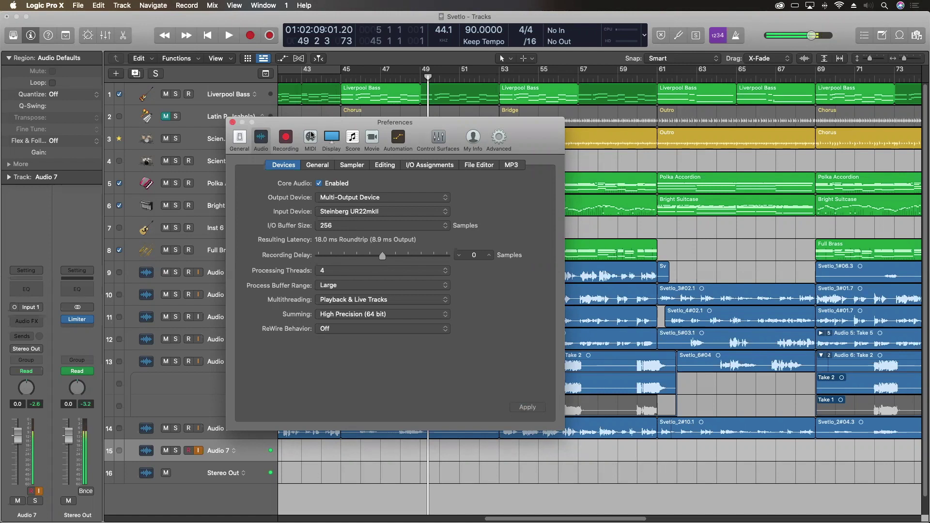
left_click(232, 123)
Launch Audio MIDI Setup from the Other folder on Launchpad's first page
mouse_move(252, 509)
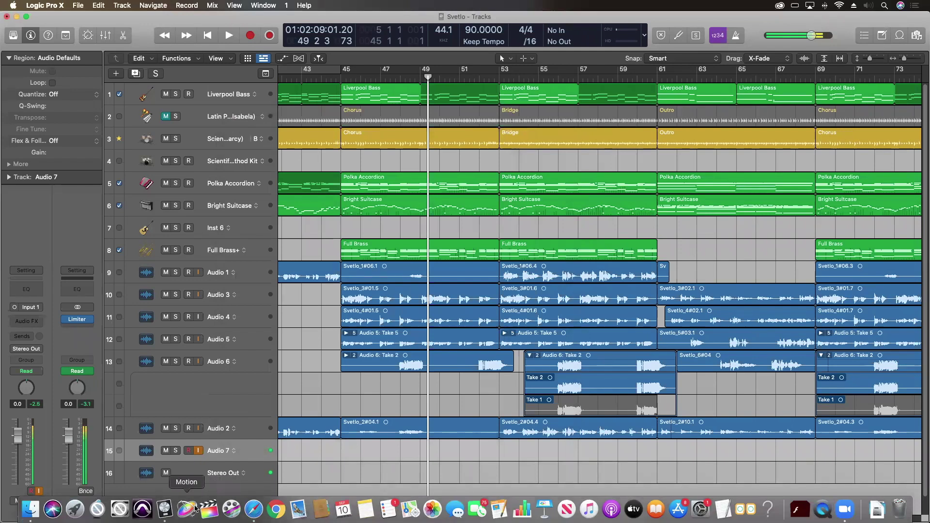
left_click(73, 509)
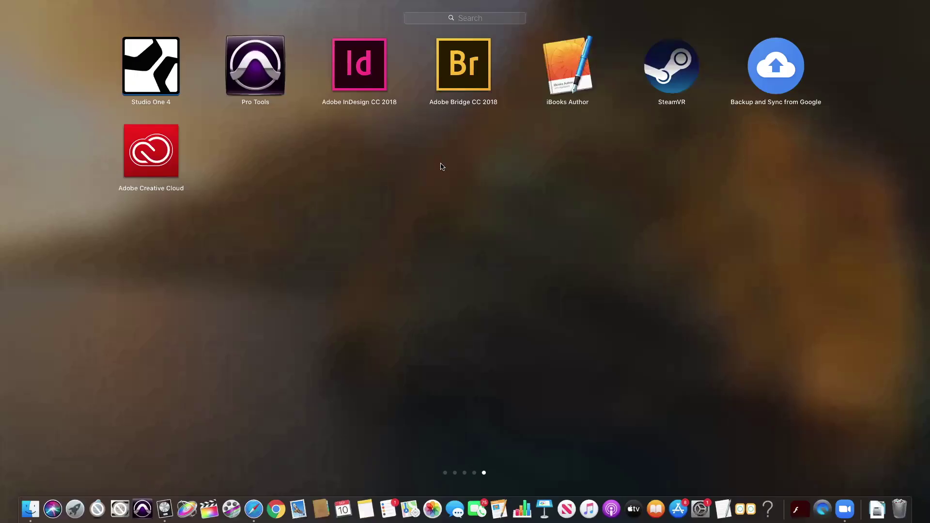
scroll(441, 166, "up", 3)
scroll(397, 242, "up", 3)
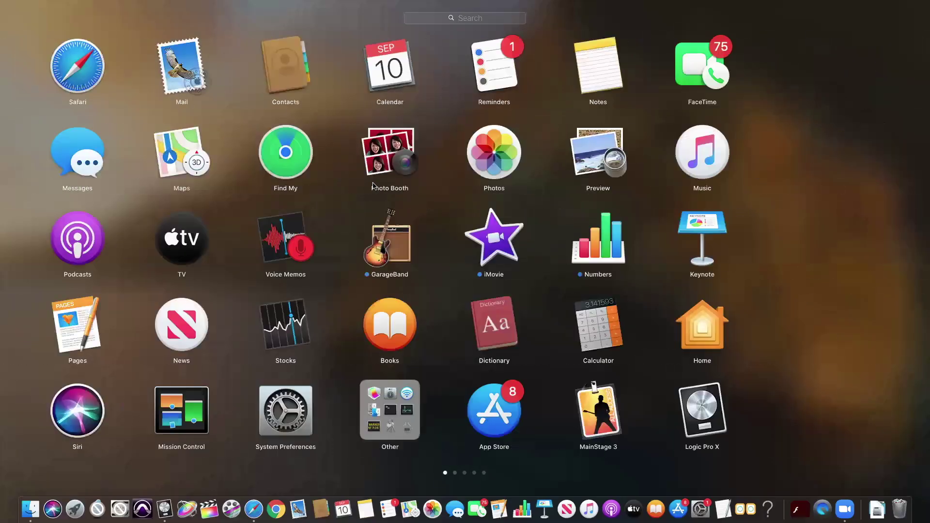
left_click(460, 400)
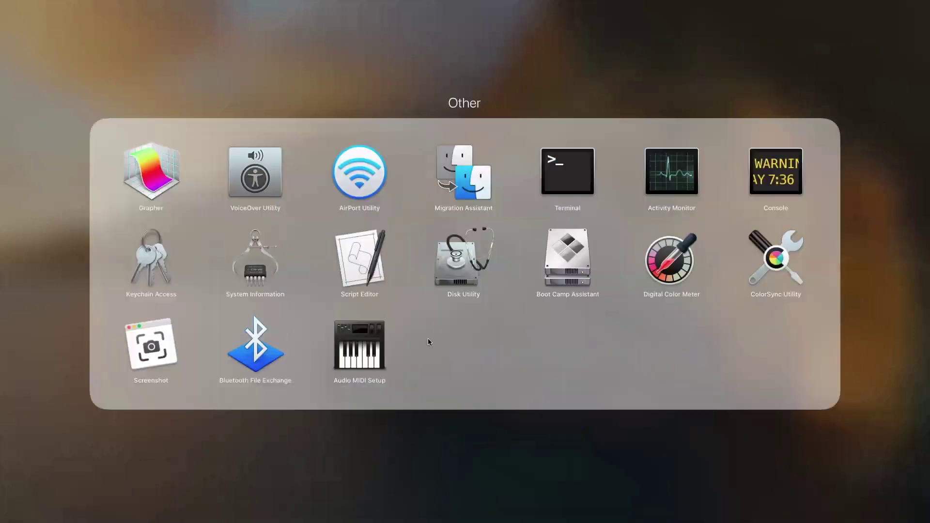
left_click(350, 348)
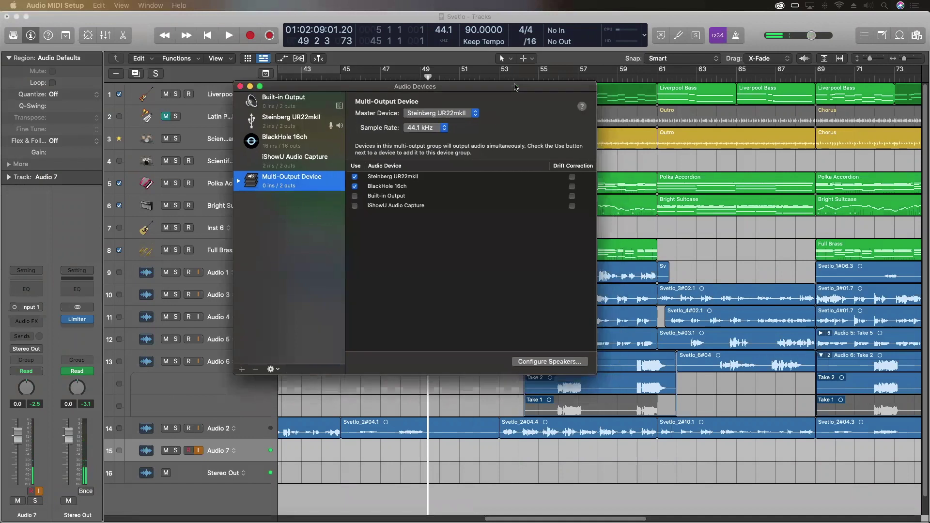
left_click(242, 369)
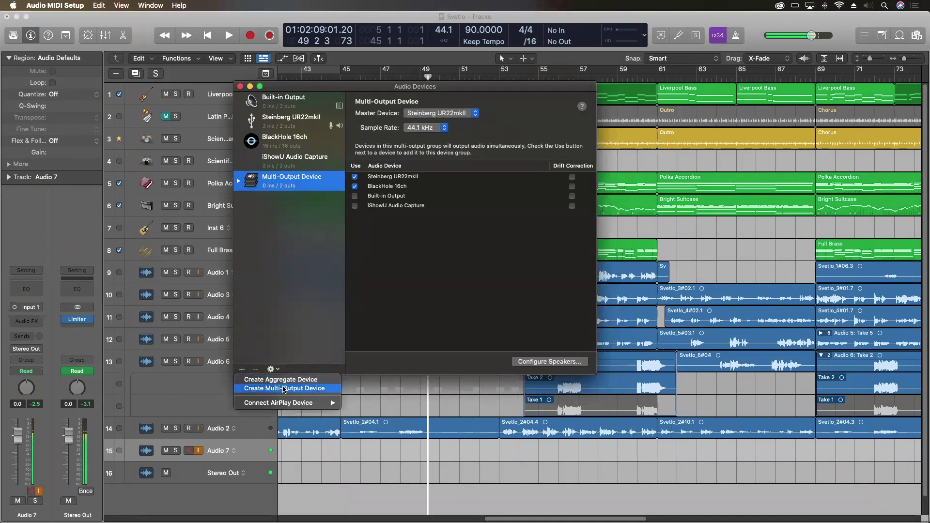
left_click(293, 322)
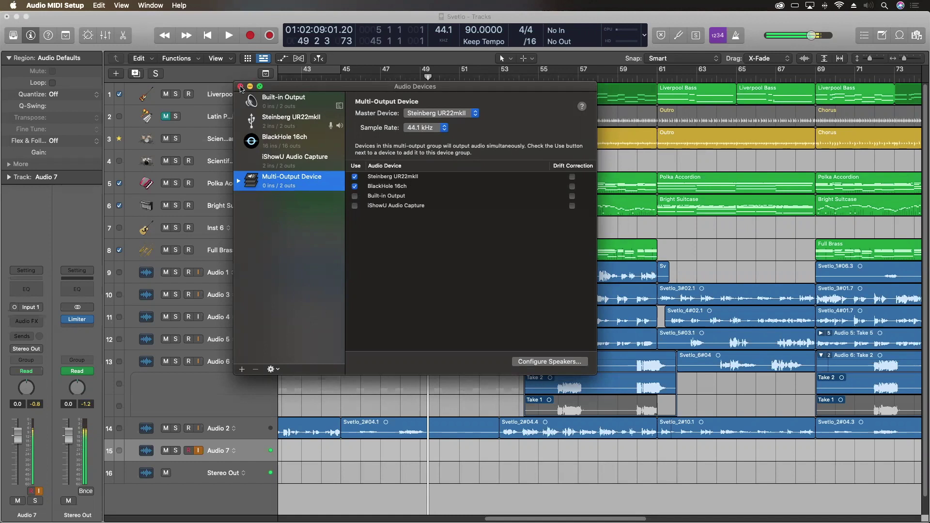
Close the Audio Devices window and bring Logic forward with the Audio 4 track selected
left_click(241, 87)
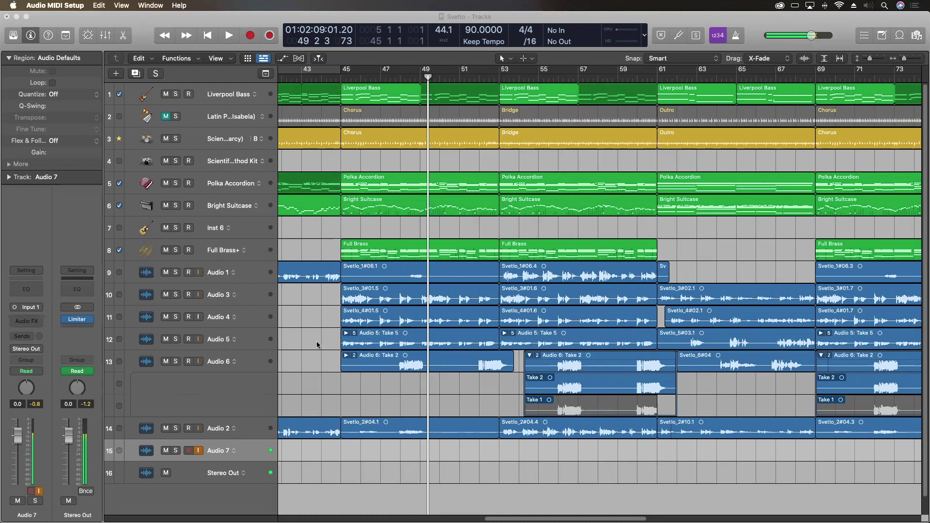
left_click(306, 310)
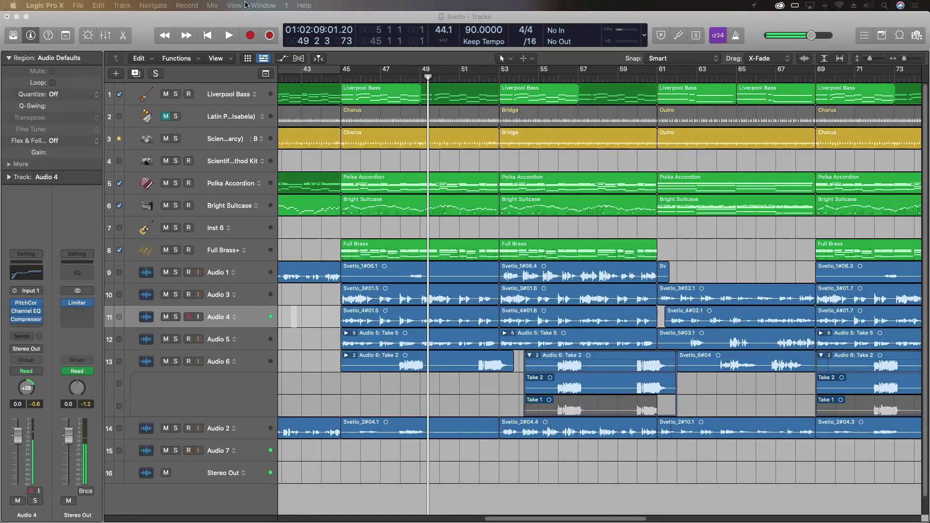
left_click(228, 24)
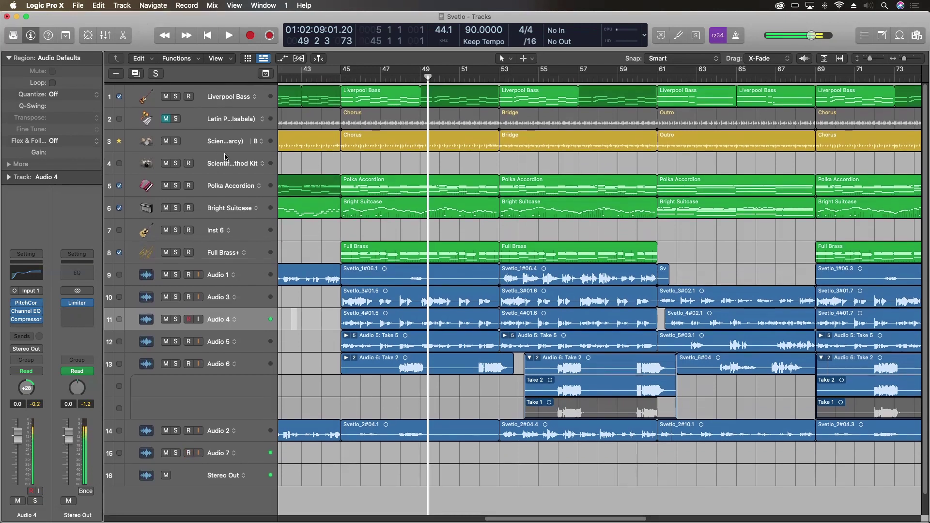
Select the Bright Suitcase instrument track so it becomes record-armed, leaving Audio 7 unarmed
left_click(212, 201)
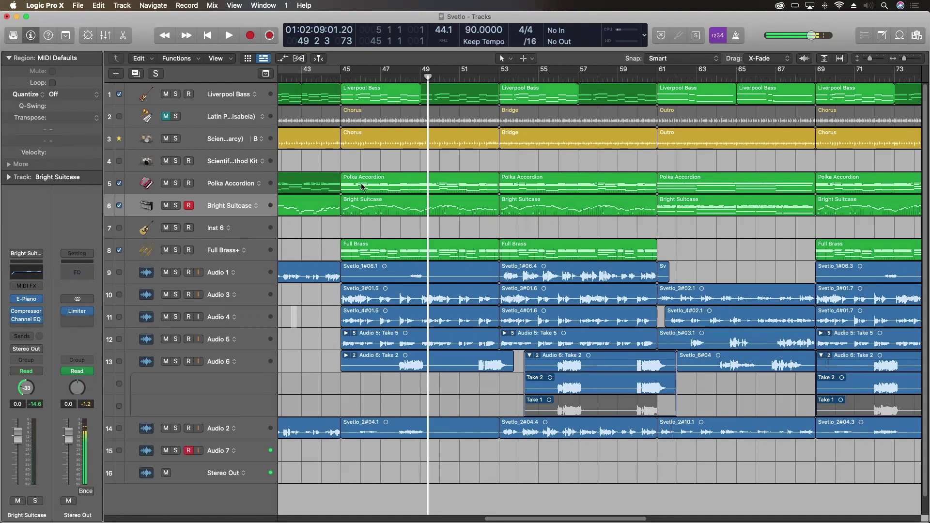
scroll(355, 198, "up", 1)
scroll(354, 201, "down", 1)
Enable Low Latency Mode (5 ms limit) in Audio > General preferences, then close Preferences
left_click(54, 5)
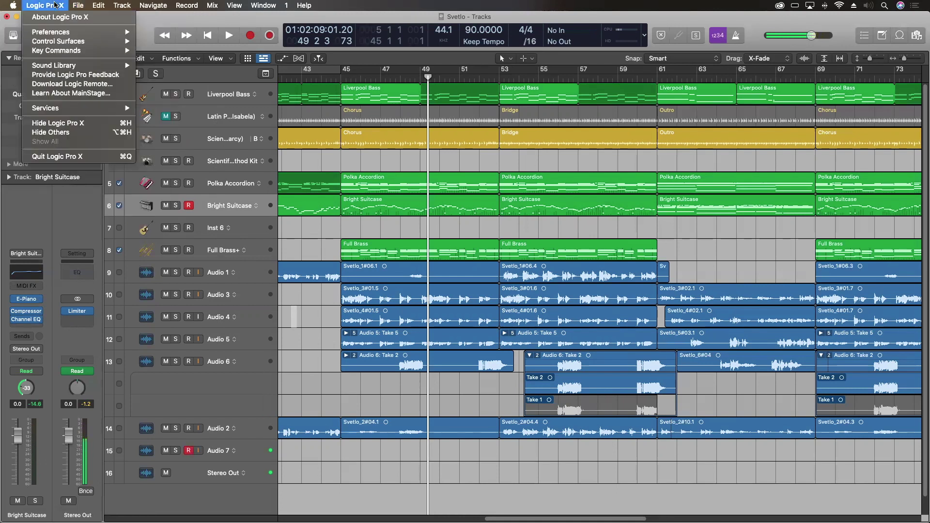
mouse_move(96, 32)
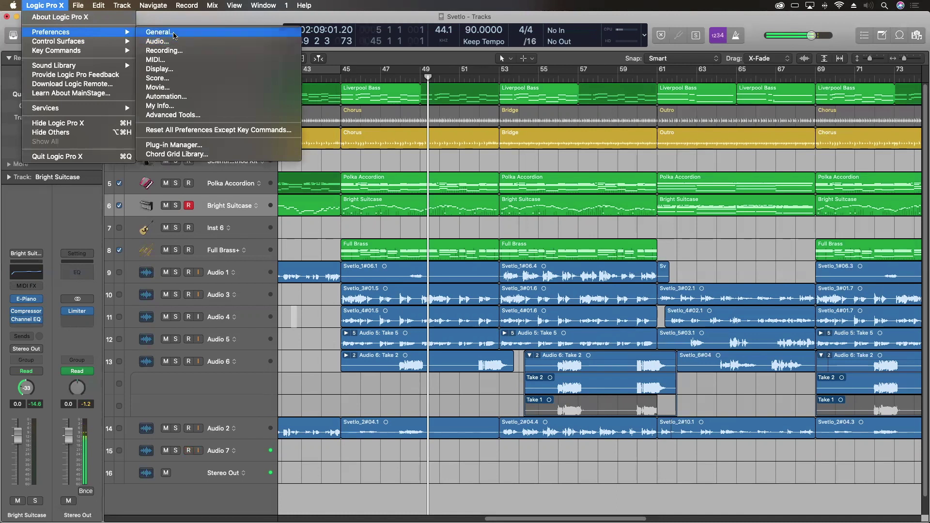
left_click(160, 32)
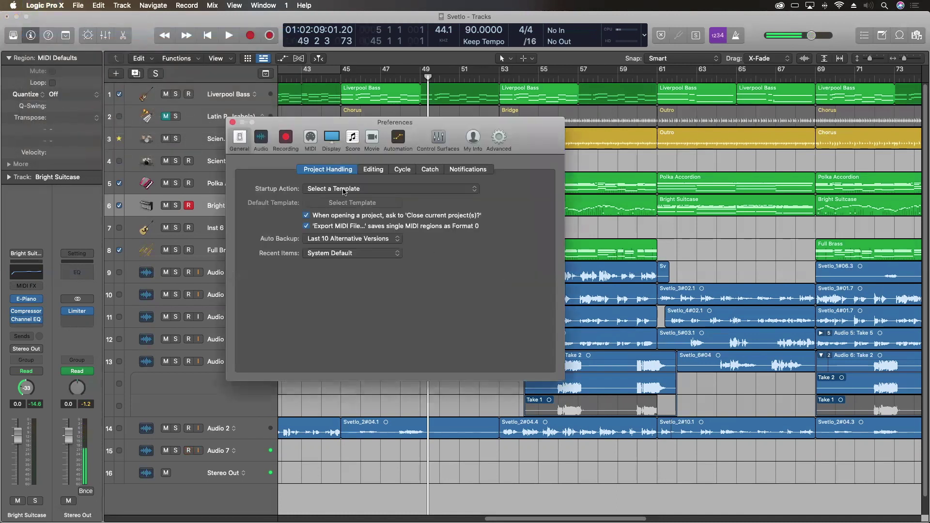
left_click(260, 140)
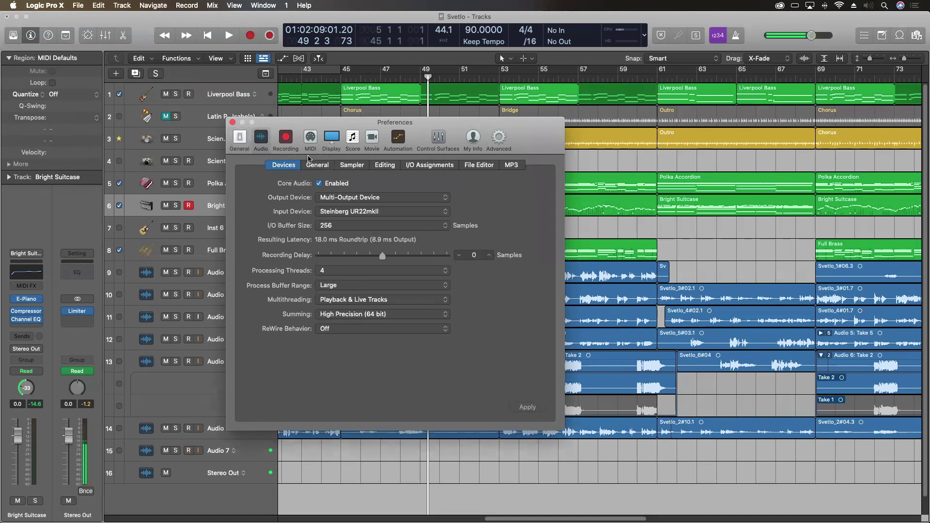
left_click(314, 166)
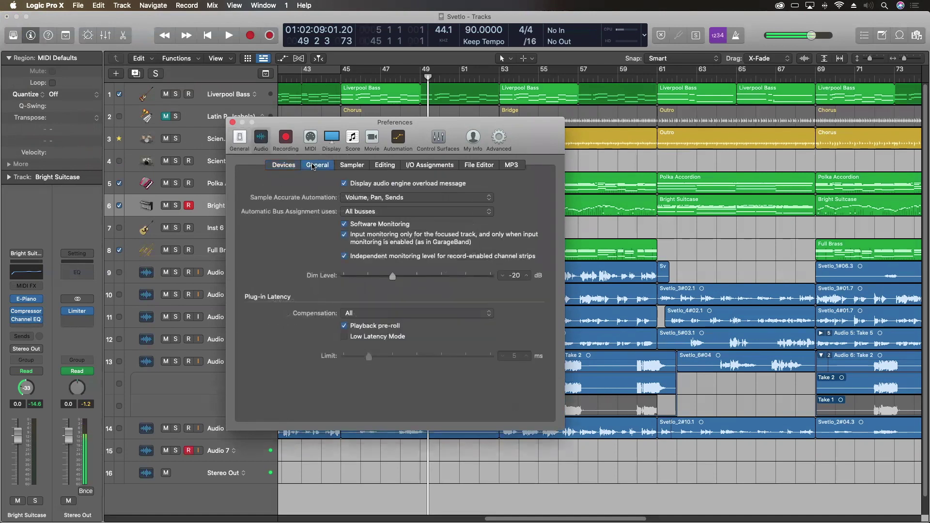
left_click(345, 337)
left_click(232, 122)
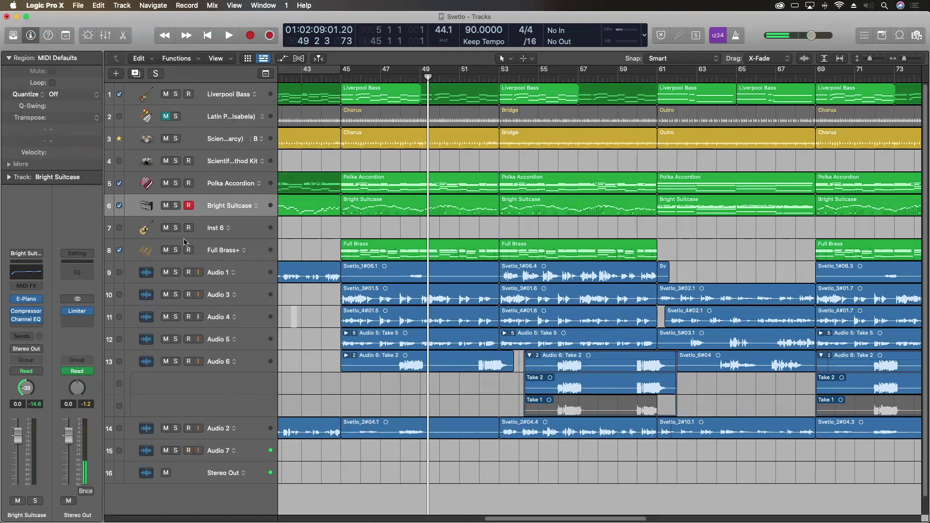
key("x")
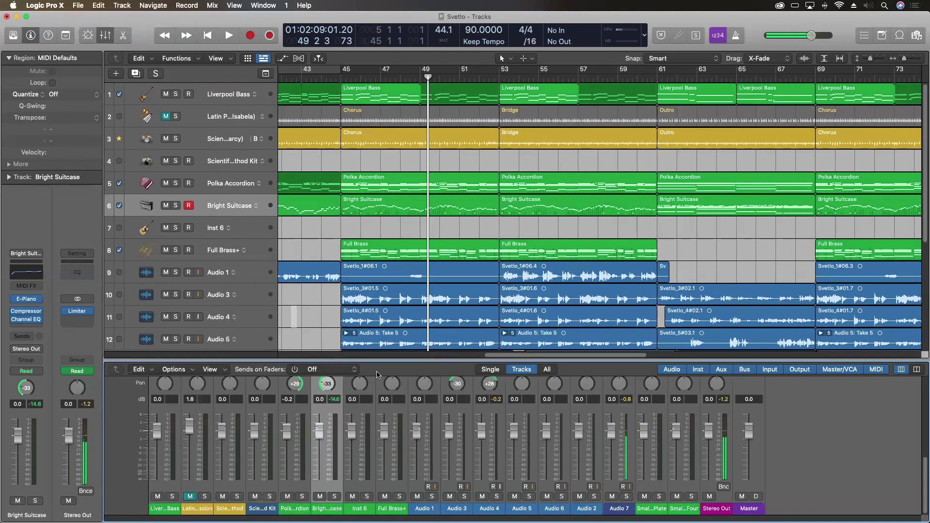
left_click_drag(384, 361, 392, 222)
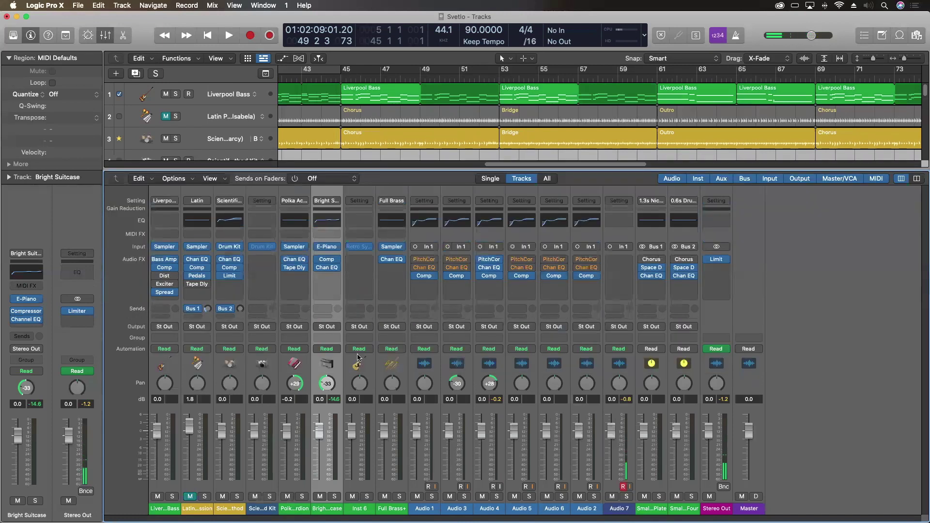
mouse_move(320, 520)
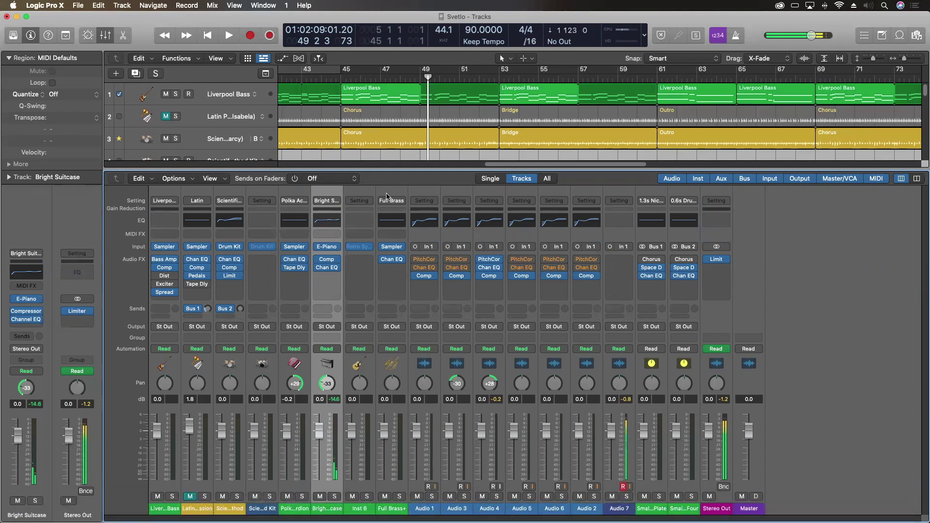
key("x")
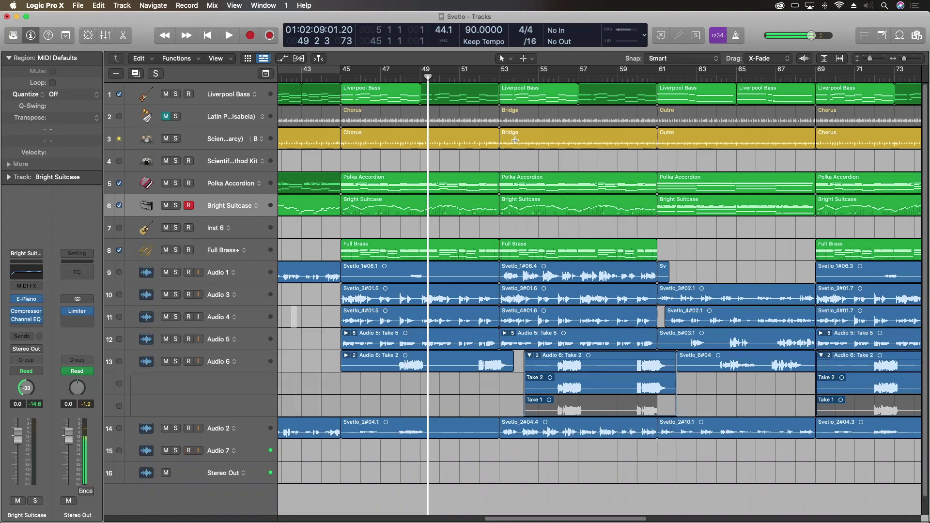
Rewind the Svetlo project to bar 1 and start playback from there
key("comma")
key("comma")
key("comma")
key("comma")
key("comma")
key("comma")
key("comma")
key("comma")
key("comma")
key("comma")
key("comma")
key("comma")
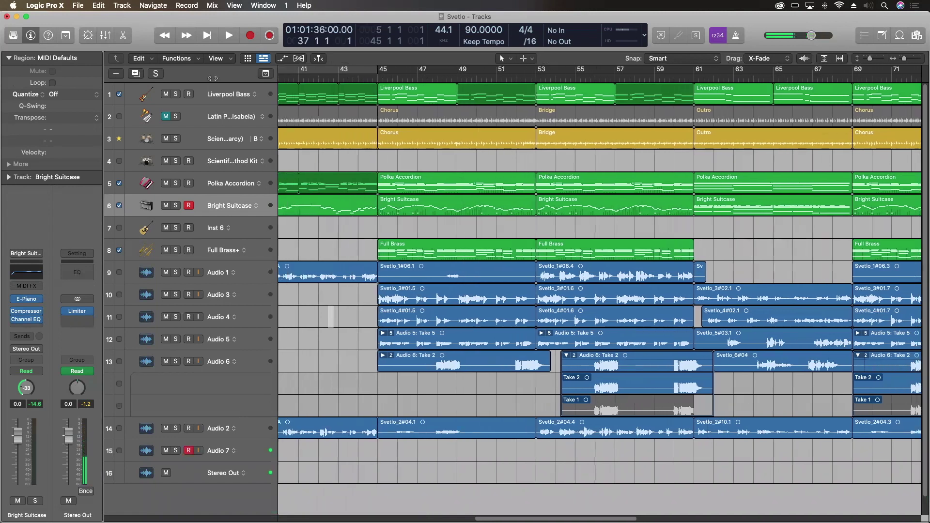
key("comma")
key("comma")
key("comma")
key("comma")
key("comma")
key("comma")
key("comma")
key("comma")
key("comma")
key("comma")
key("comma")
key("comma")
key("comma")
key("comma")
key("comma")
key("comma")
key("comma")
key("comma")
key("comma")
key("comma")
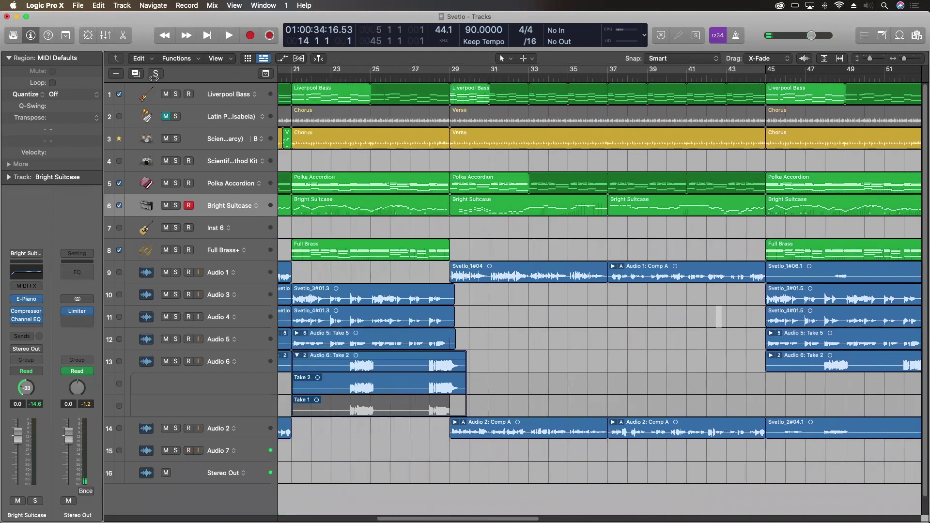
key("comma")
key("comma")
key("comma")
key("comma")
key("comma")
key("comma")
key("comma")
key("comma")
key("comma")
key("comma")
key("comma")
key("comma")
key("comma")
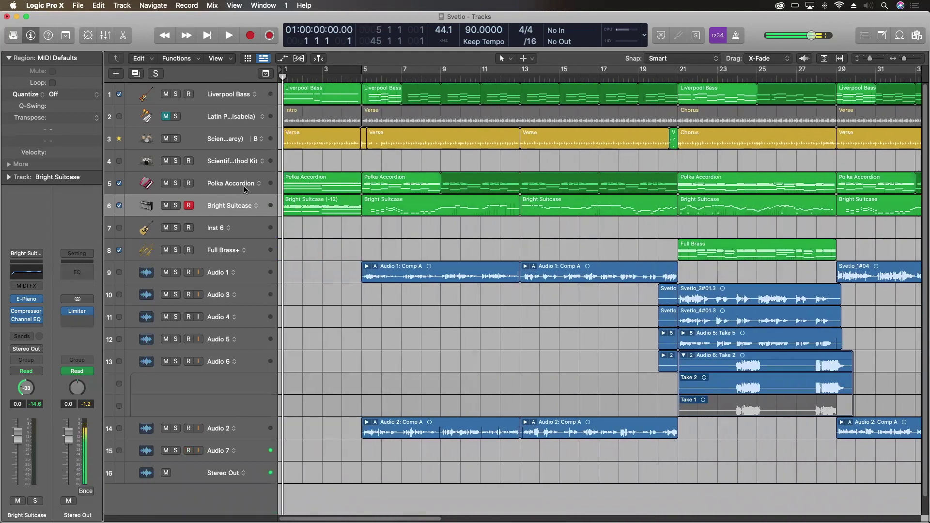
key("space")
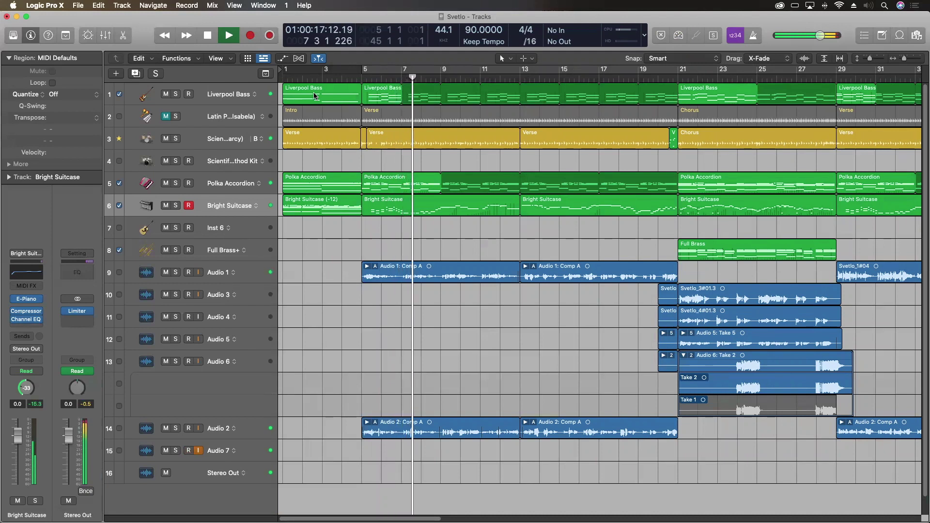
Move the playhead to around bar 19 and open the Performance Meter from the CPU/HD display
left_click(659, 78)
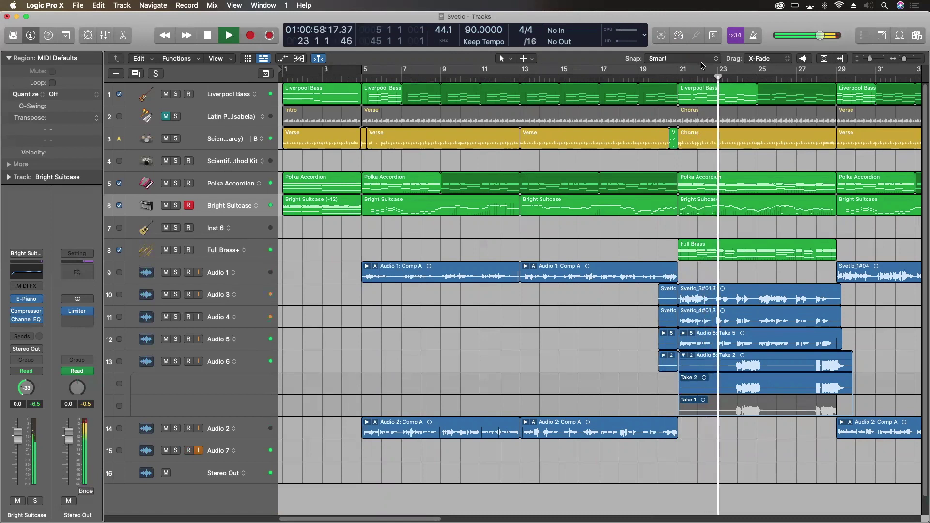
left_click(624, 32)
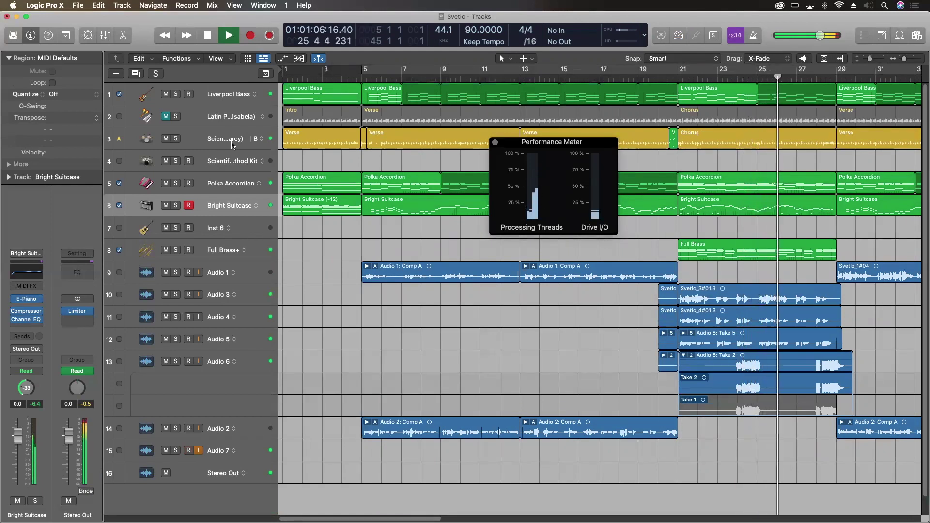
Stop, select the Scientific Method track, then play from bar 20 and stop near bar 25
key("space")
left_click(207, 139)
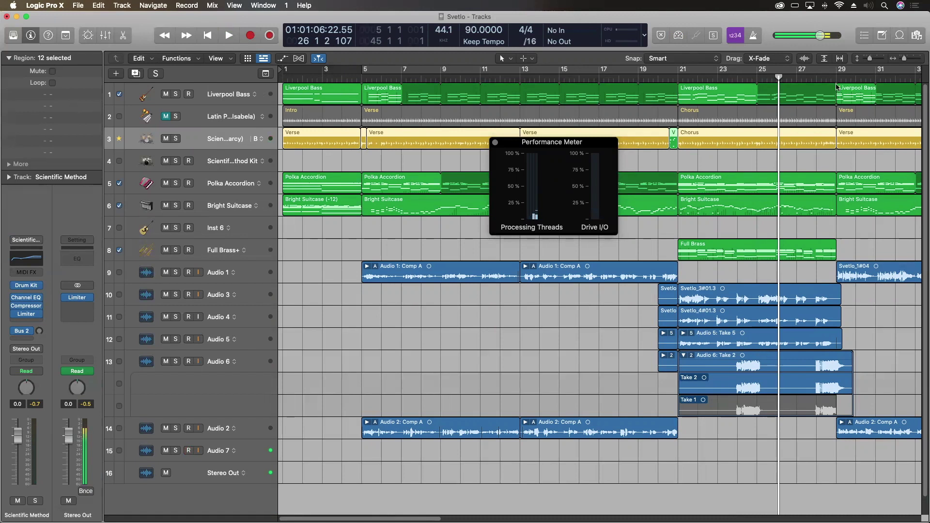
left_click(671, 78)
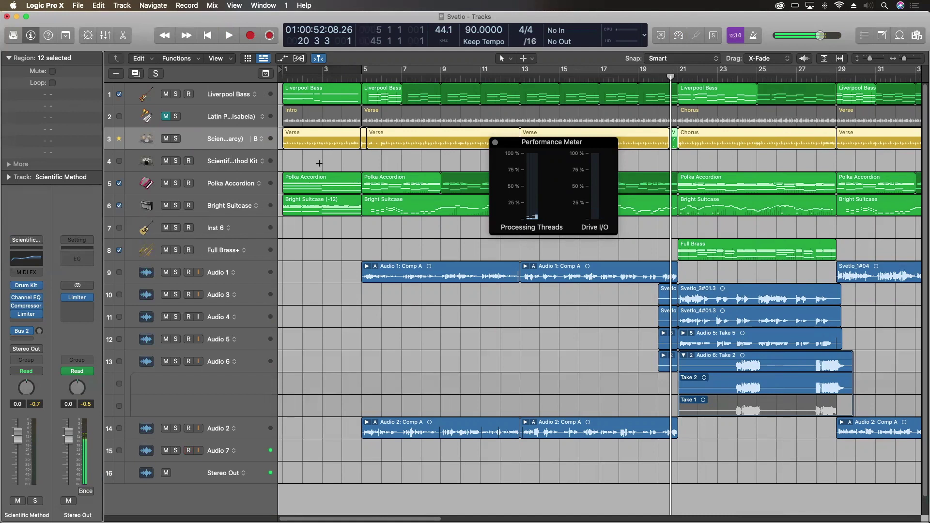
key("space")
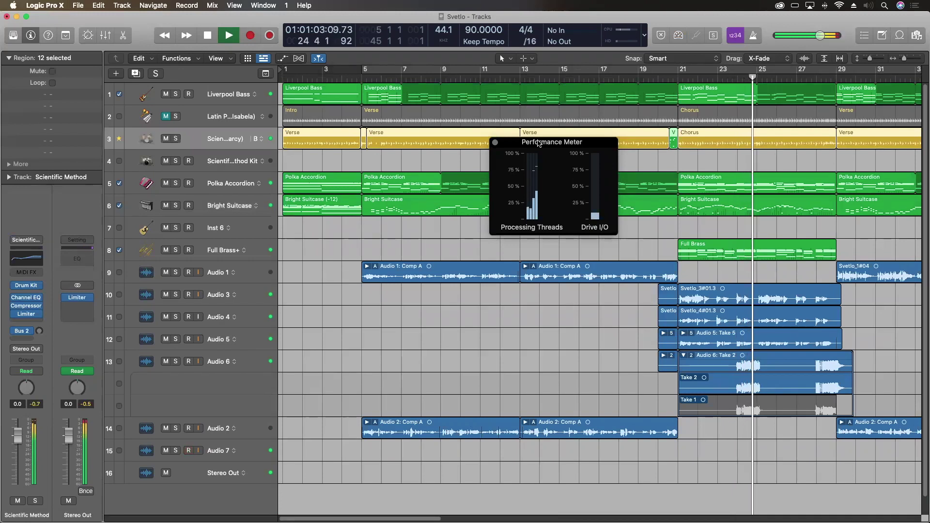
key("space")
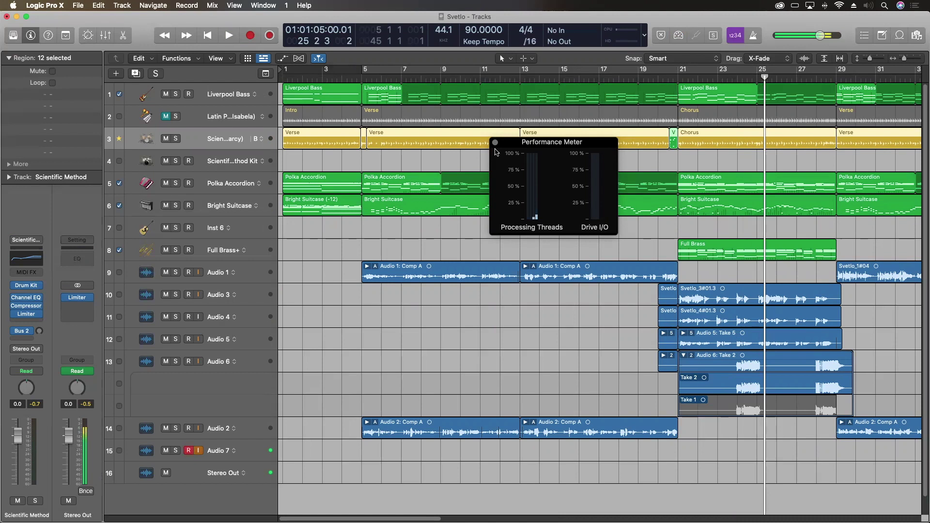
Record-arm Audio 7 and insert a Mono->Stereo Stereo Delay in its Audio FX slot
left_click(249, 454)
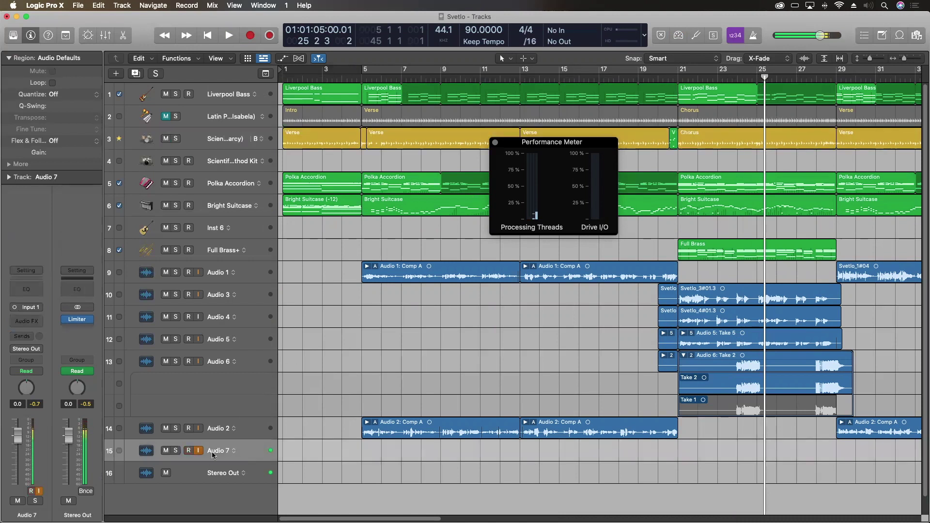
key("ctrl+r")
left_click(28, 321)
mouse_move(47, 345)
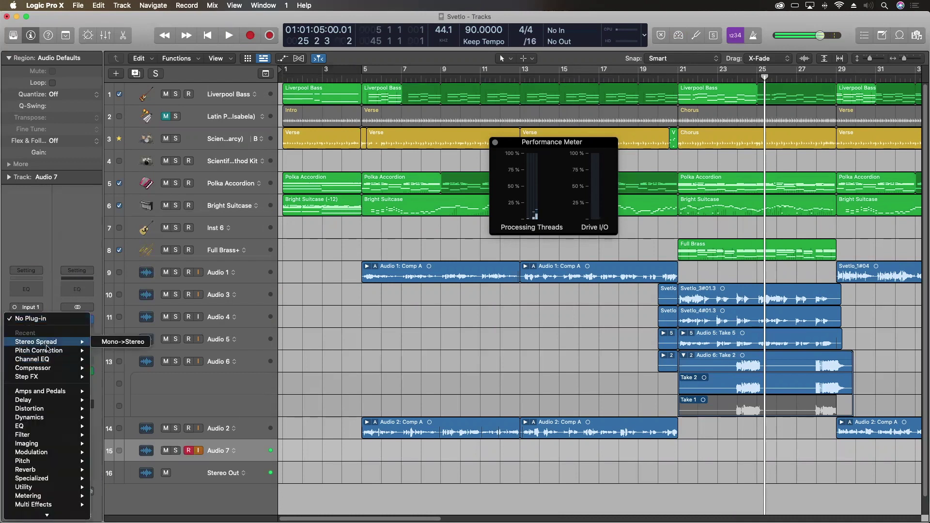
mouse_move(48, 401)
mouse_move(128, 405)
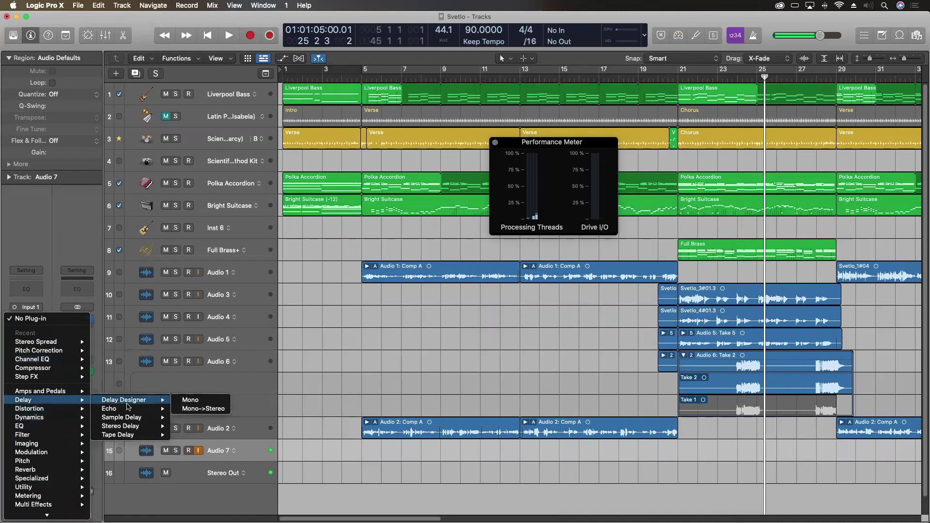
mouse_move(131, 426)
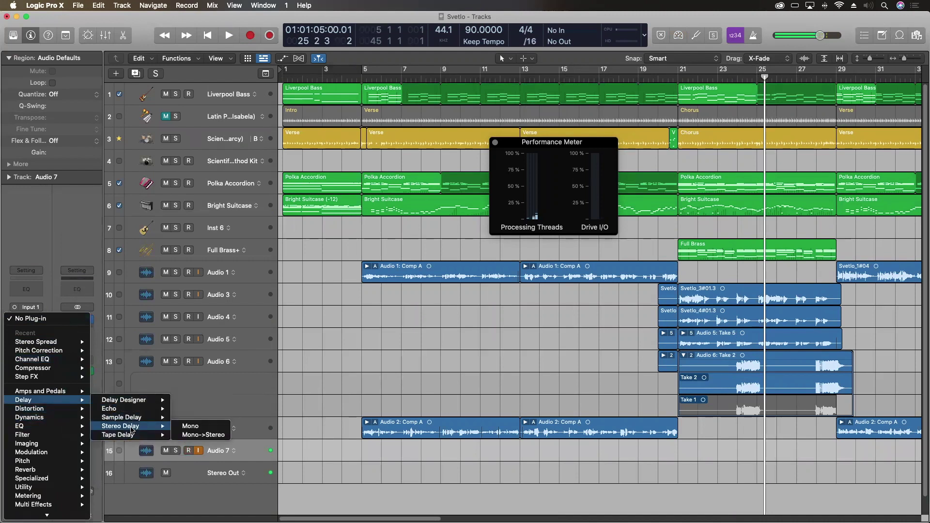
left_click(199, 435)
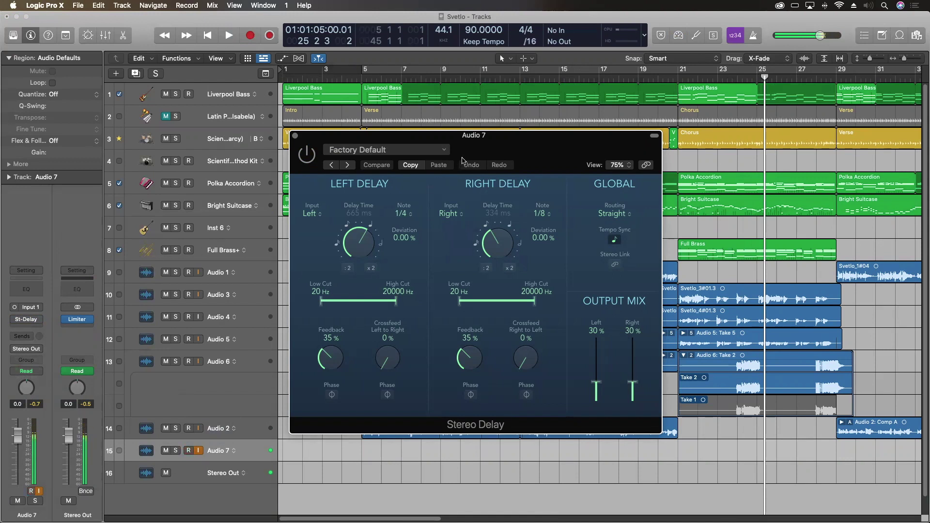
Close the Stereo Delay plug-in window
left_click(295, 137)
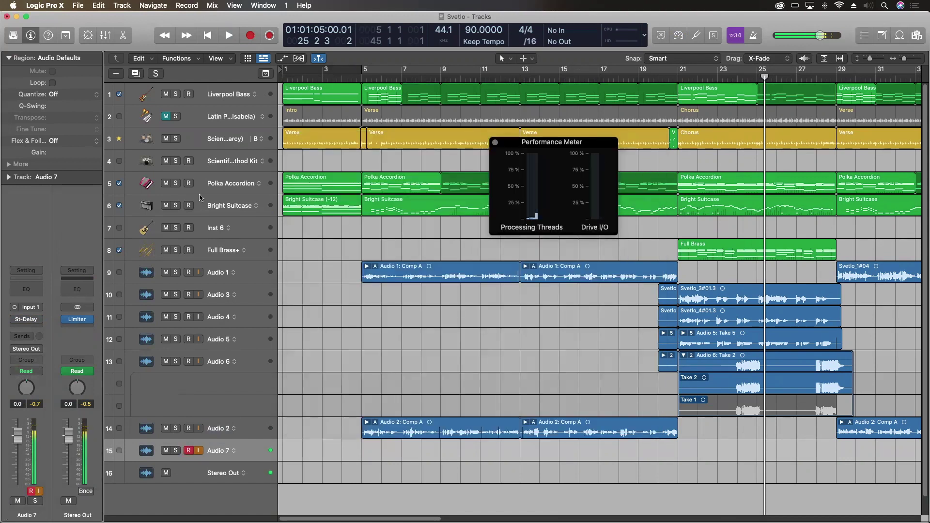